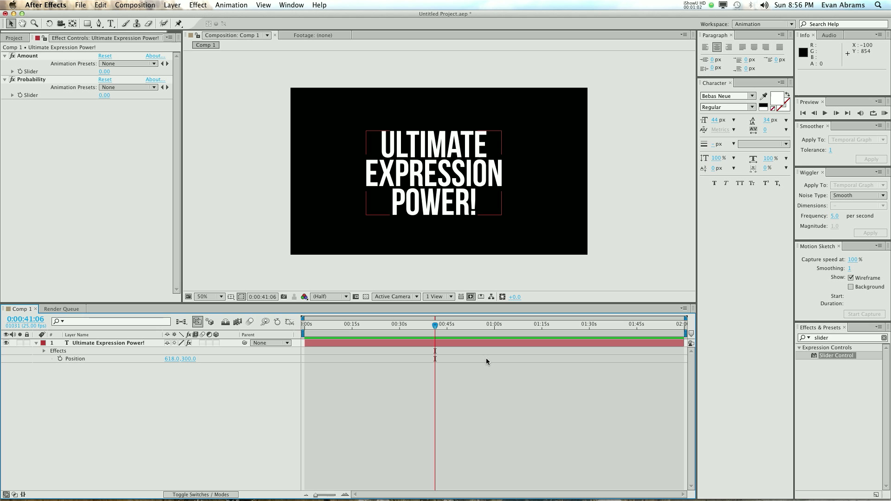
- Replace the Position property's default expression with the prepared six-line if/else random expression
alt+click(61, 358)
text(r=random(0,100) a=effect("Amount")("Slider"); p=effect("Probability")("Slider"); if (r > p) {x=value[0]+random(-a,a);}else{x=value[0];} y=value[1]; [x,y])
click(255, 470)
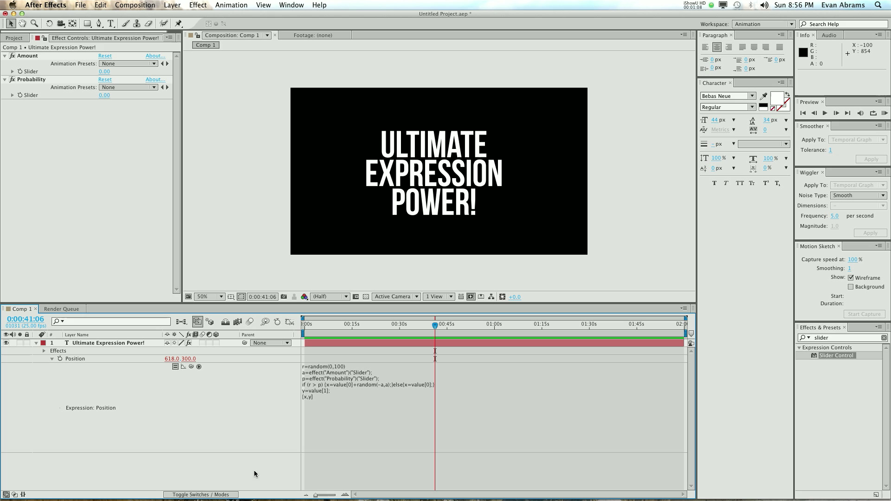
- Insert blank lines after the first, Amount and Probability lines of the expression
click(367, 366)
click(364, 366)
key(Return)
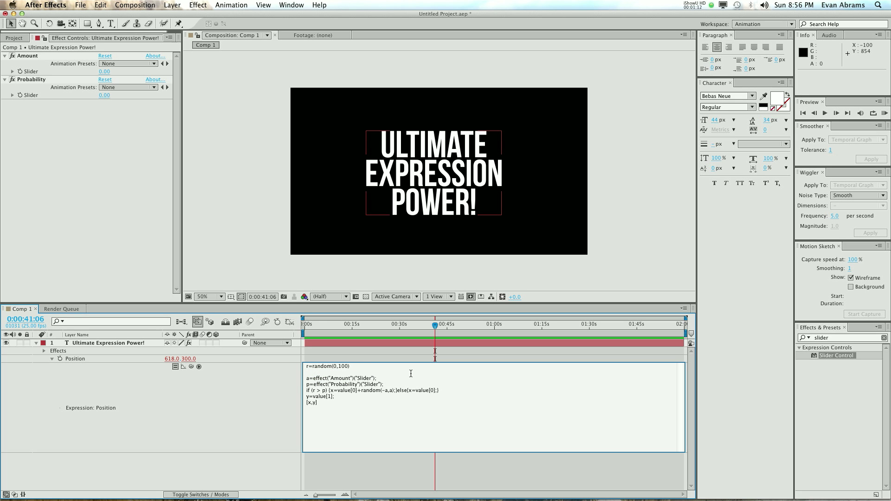
key(Return)
click(392, 390)
key(Return)
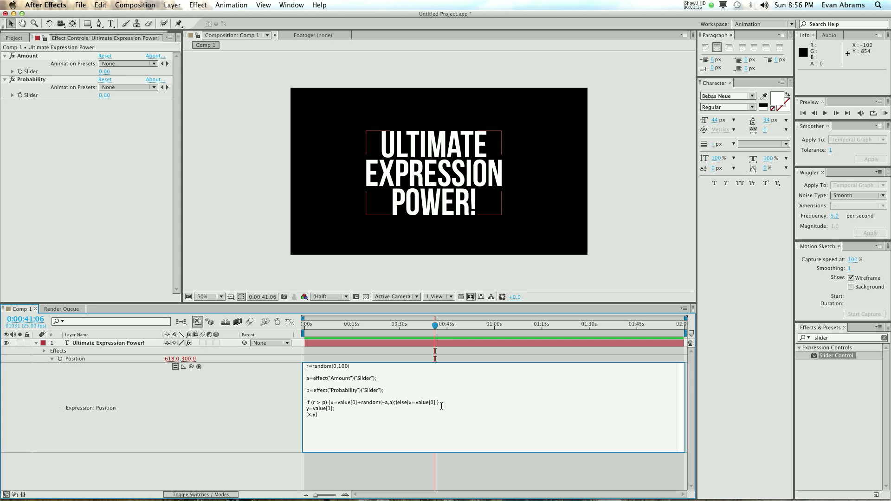
click(439, 402)
- Add a blank line after the if statement and return to the r=random(0,100) line
key(Return)
key(Return)
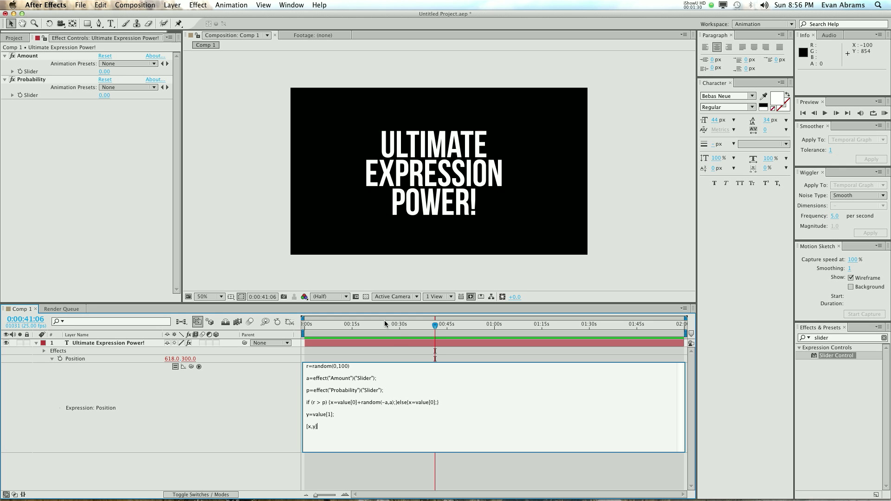
triple_click(307, 368)
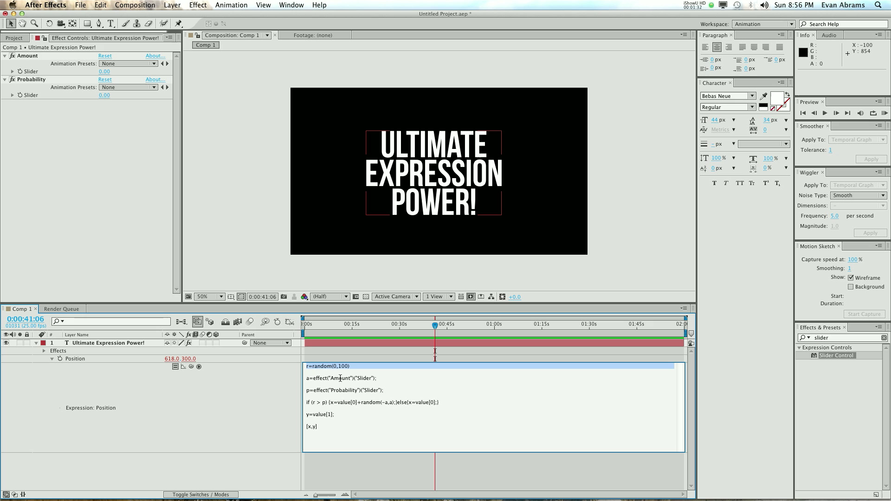
click(360, 368)
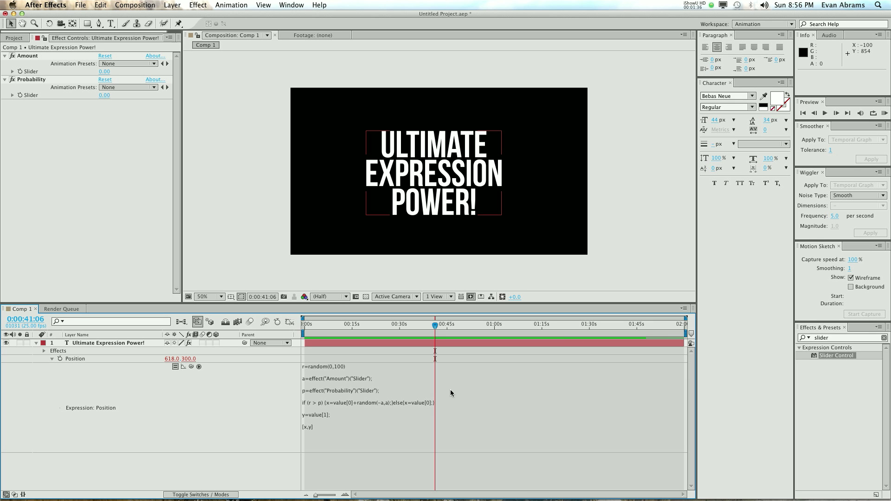
- Append a semicolon to r=random(0,100), commit the expression, then reopen it at the Amount line
click(365, 390)
click(369, 367)
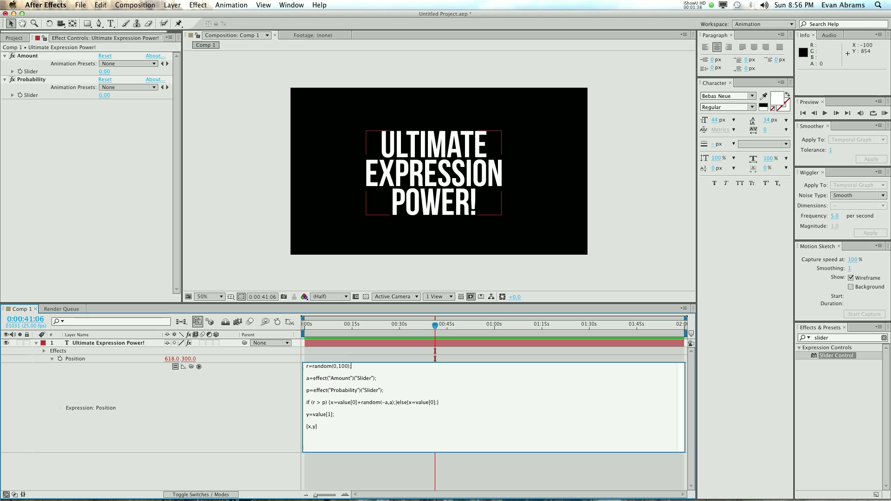
text(;)
key(KP_Enter)
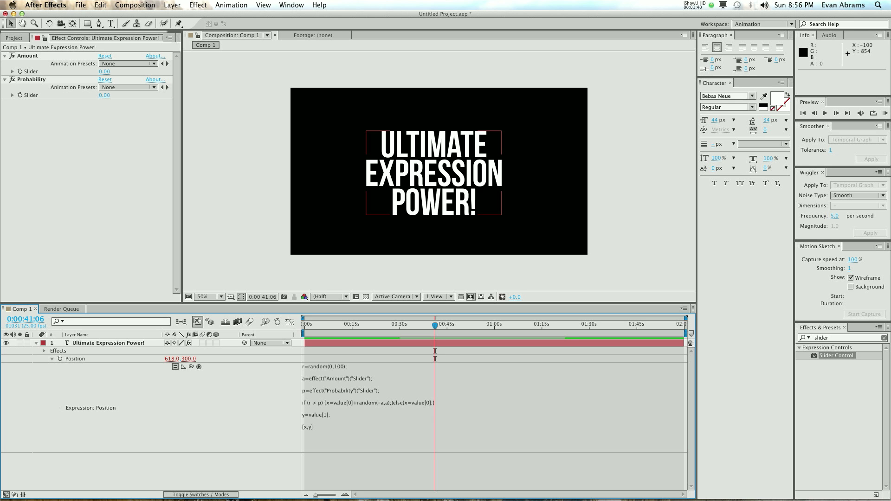
click(311, 378)
click(312, 379)
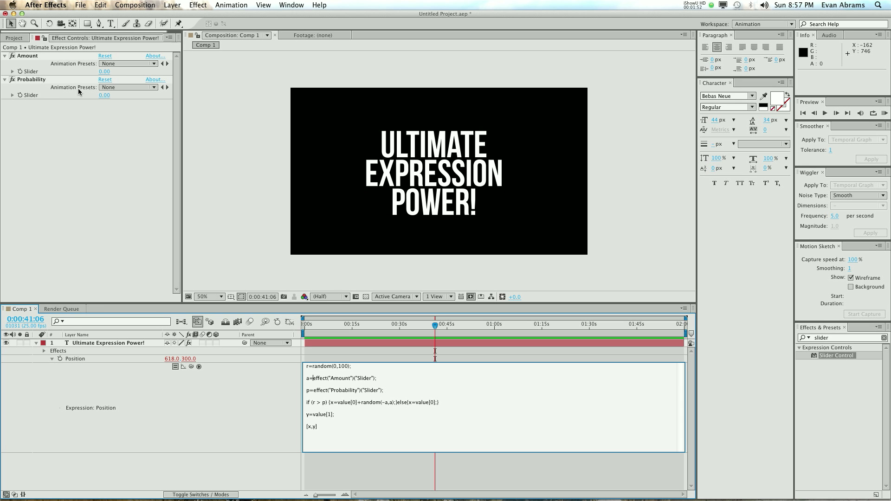
- Set Amount to 100 and Probability to 50, then scrub later to watch the text jump
click(104, 72)
text(100)
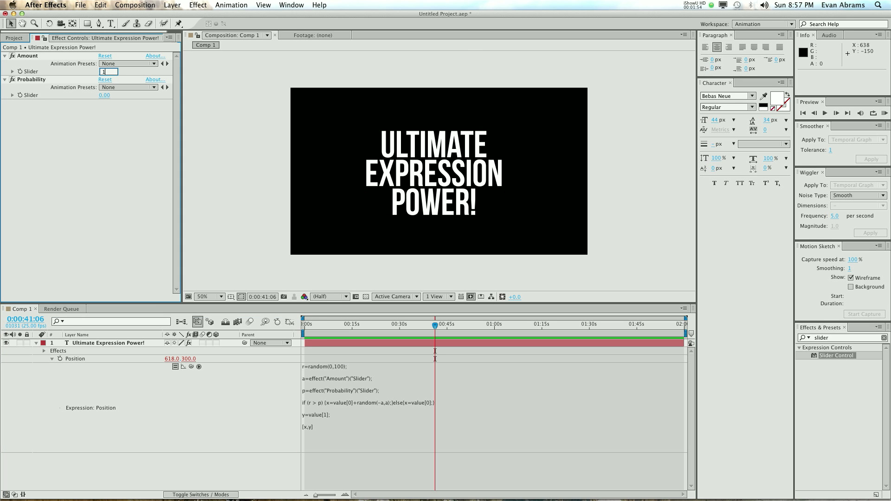
key(Return)
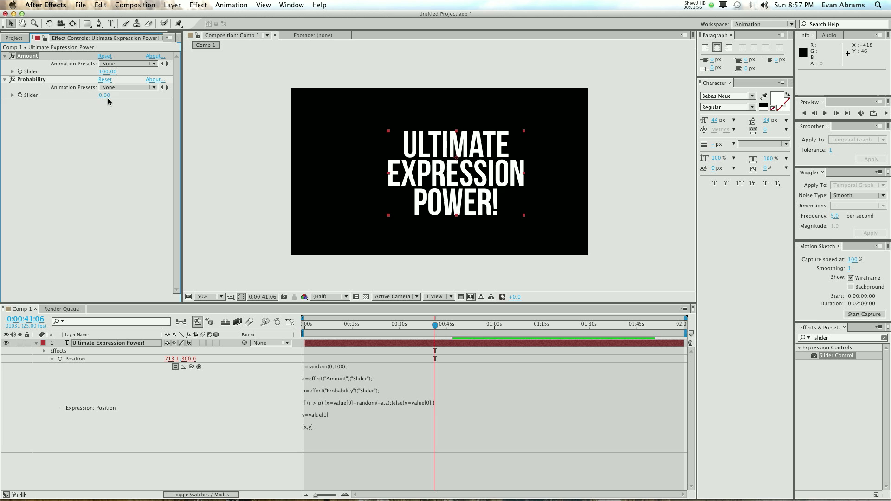
click(105, 95)
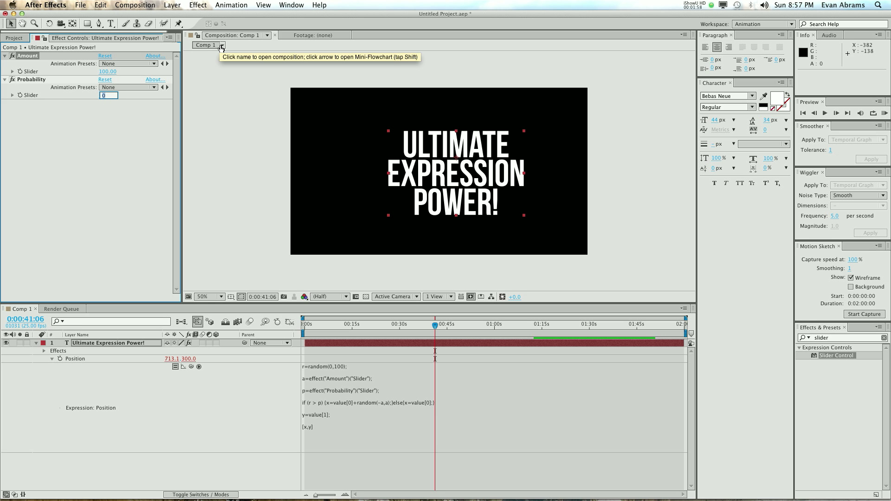
text(50)
key(Return)
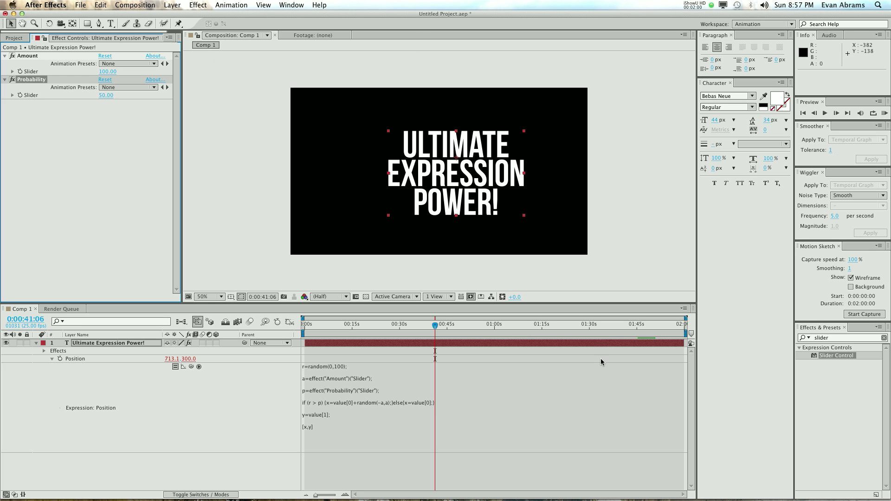
drag(441, 323, 542, 324)
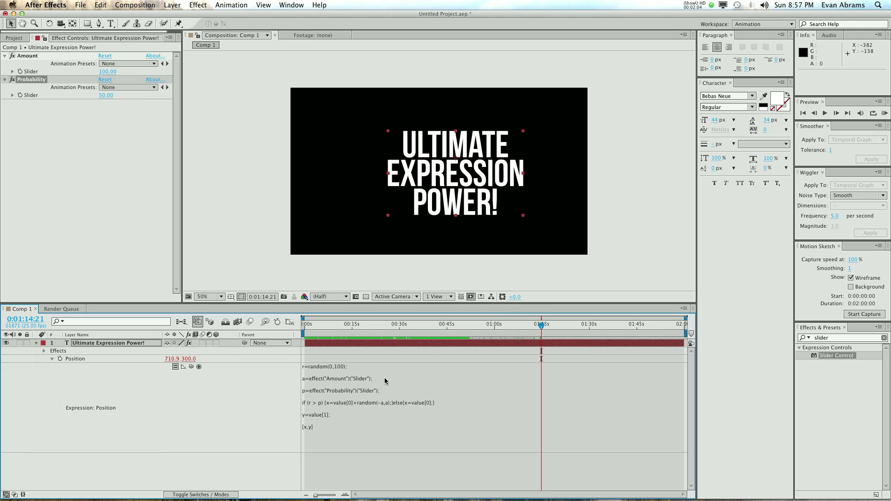
click(358, 404)
click(314, 403)
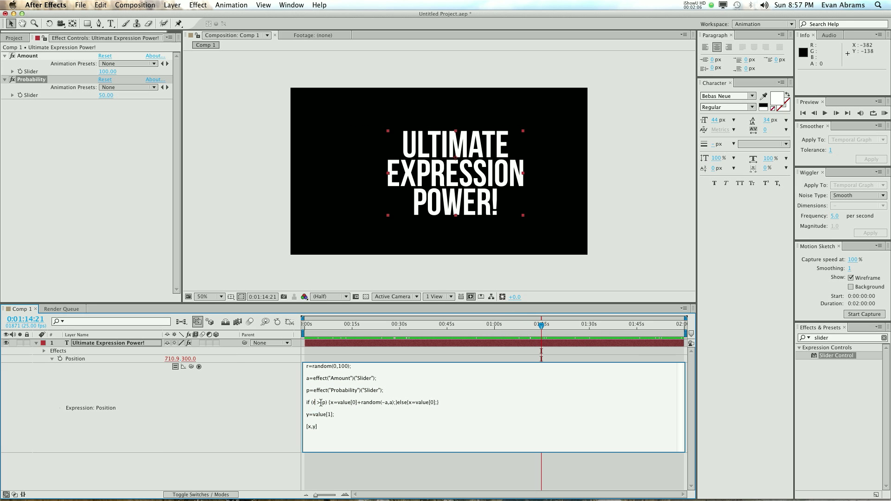
triple_click(308, 402)
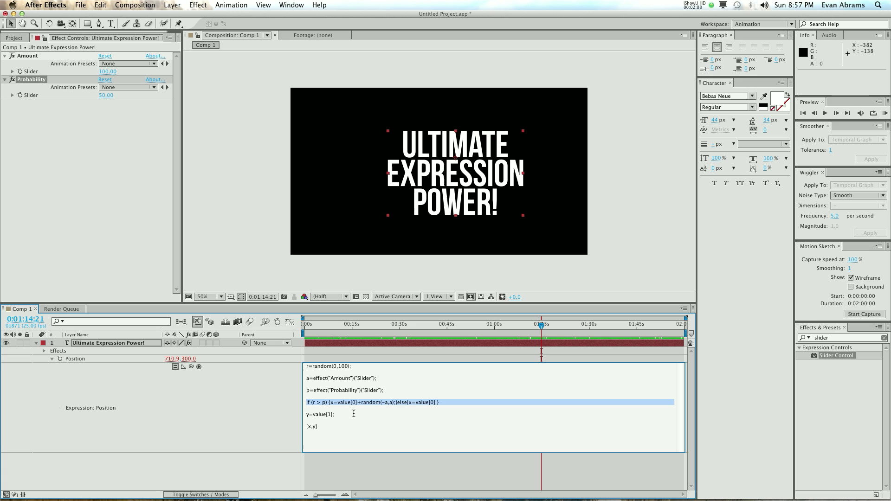
click(355, 414)
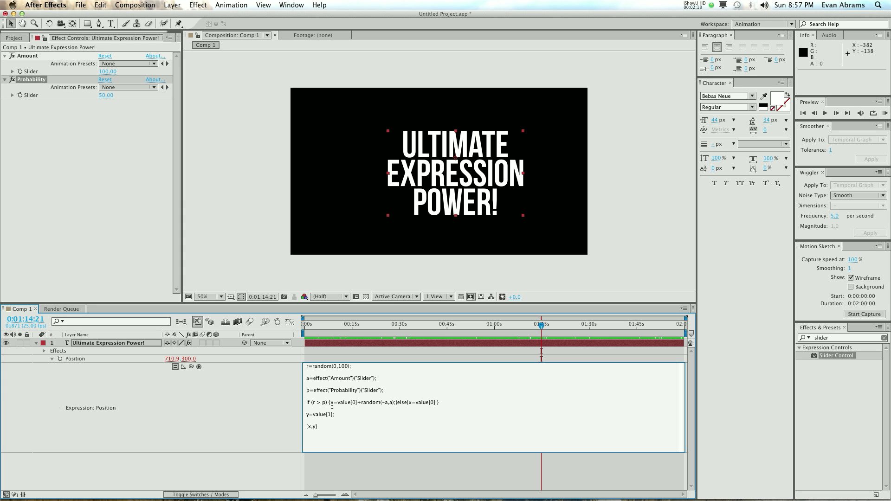
click(358, 367)
drag(333, 402, 399, 406)
click(354, 411)
double_click(402, 403)
click(302, 402)
click(388, 415)
click(352, 421)
- Jump back to about 50 seconds and preview the twitching title
drag(338, 420, 304, 416)
drag(481, 323, 463, 332)
key(space)
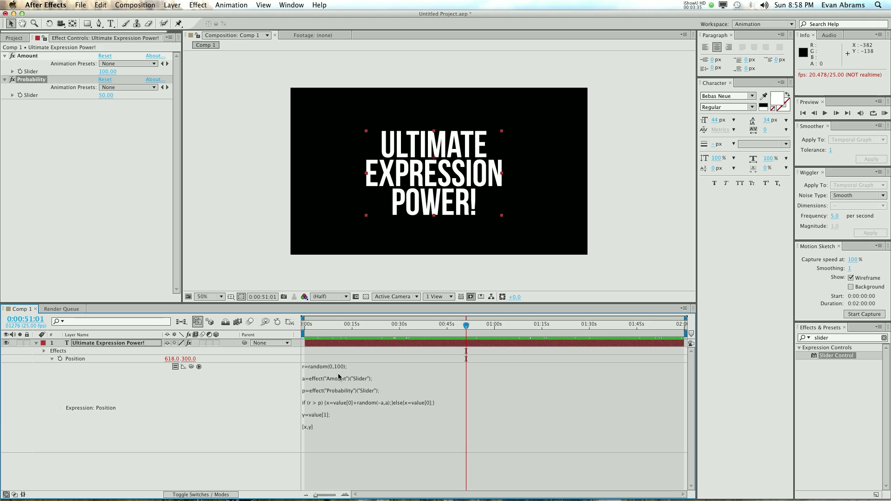
- Collapse the Position expression and drag the title slightly right to 634, 298
click(77, 204)
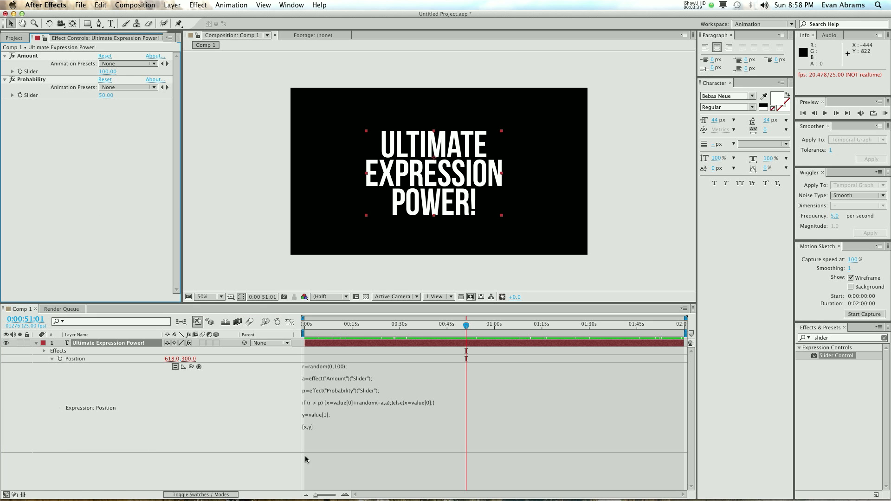
click(330, 449)
click(335, 457)
click(336, 453)
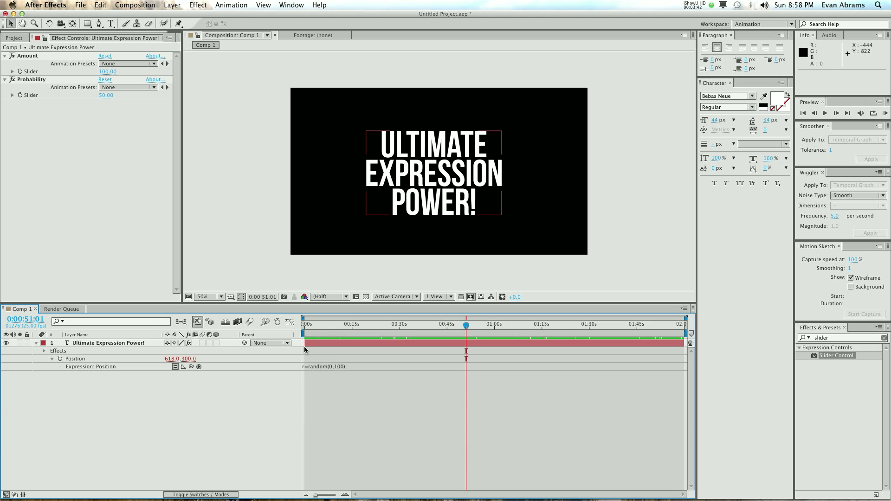
drag(431, 186, 439, 184)
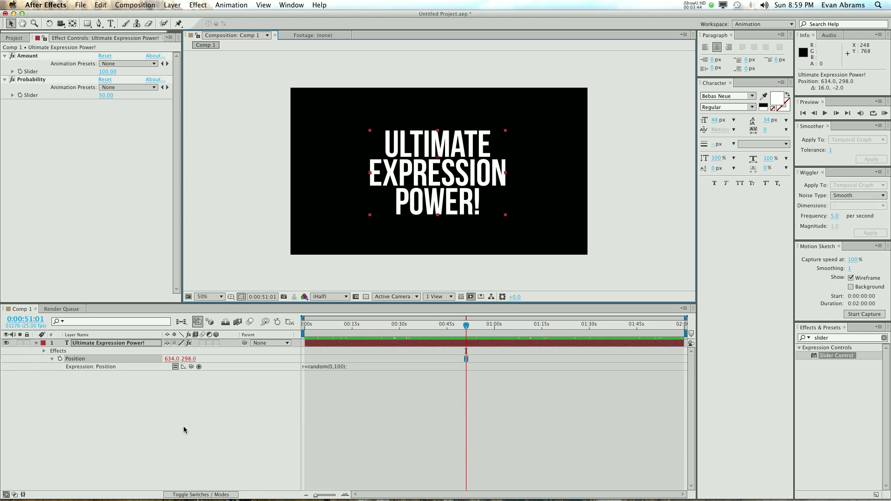
click(184, 426)
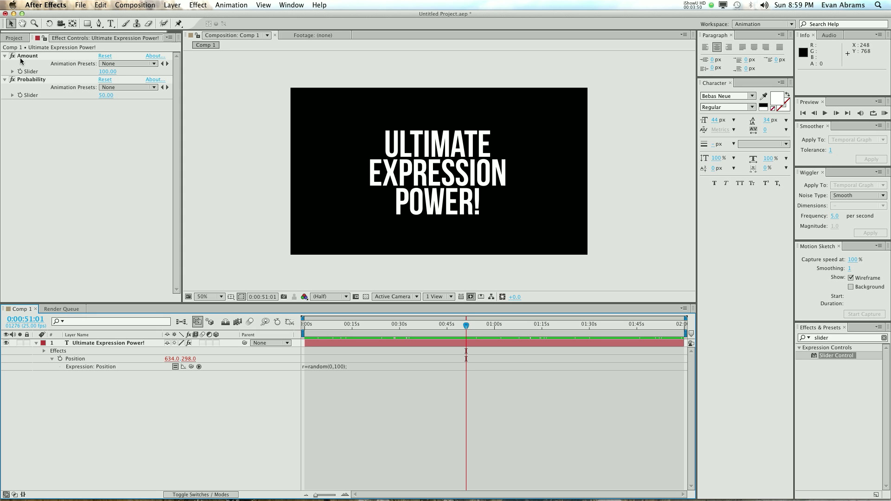
- Select the Probability effect in Effect Controls
click(36, 56)
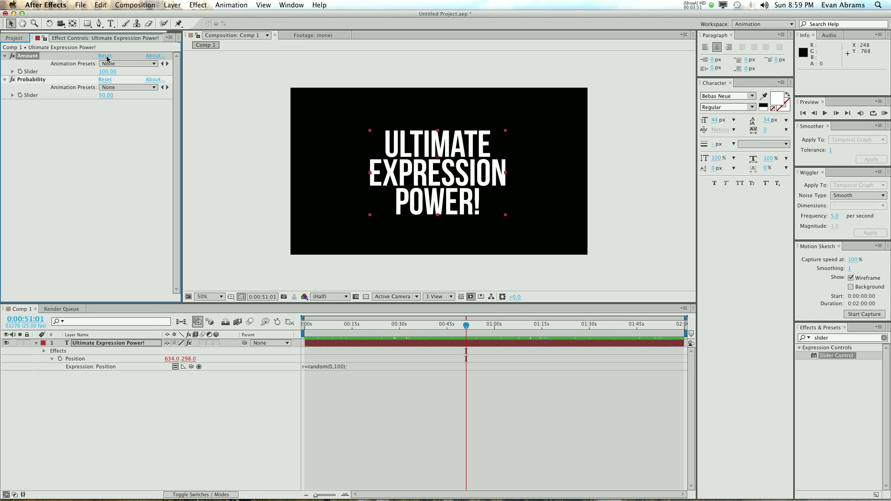
click(50, 88)
click(46, 80)
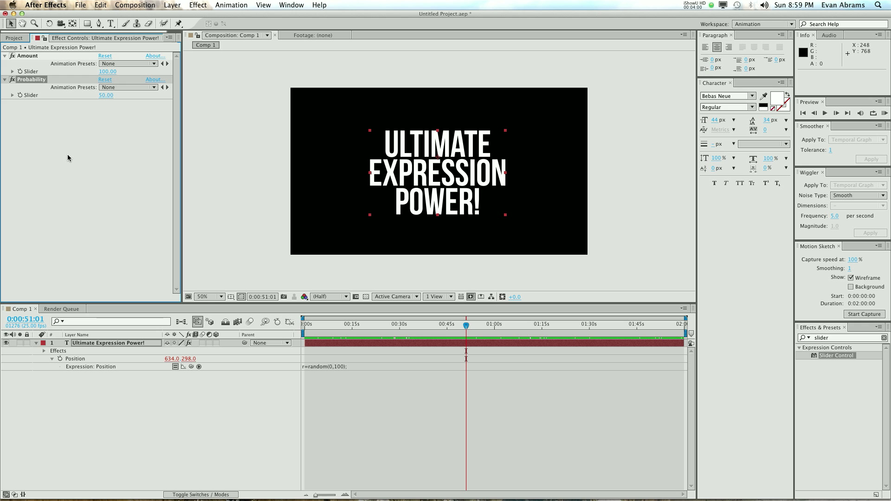
- Try Probability values 10 and 690, settle on 90, and preview the twitching title
click(108, 95)
text(10)
key(Return)
key(KP_0)
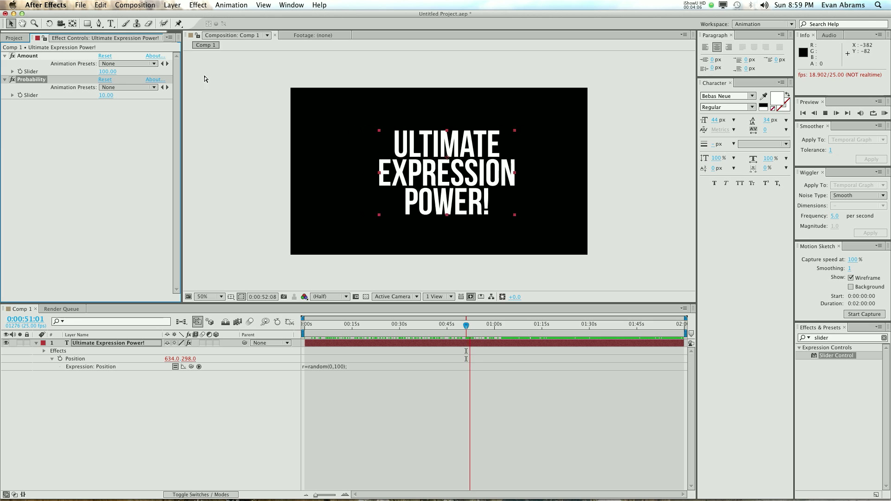
click(113, 96)
text(690)
key(Return)
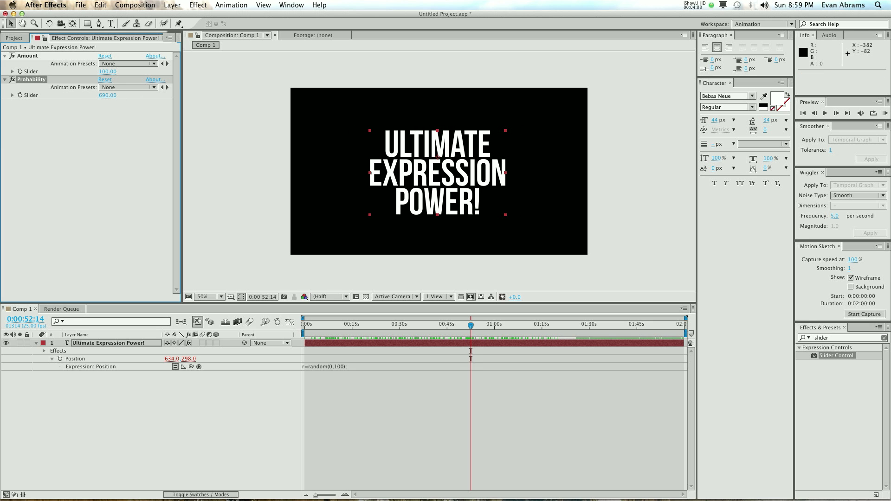
click(104, 96)
text(90)
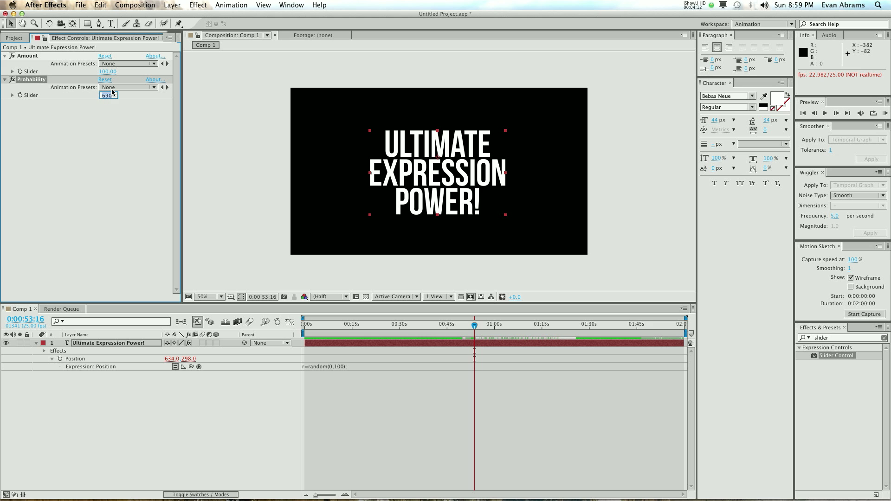
key(space)
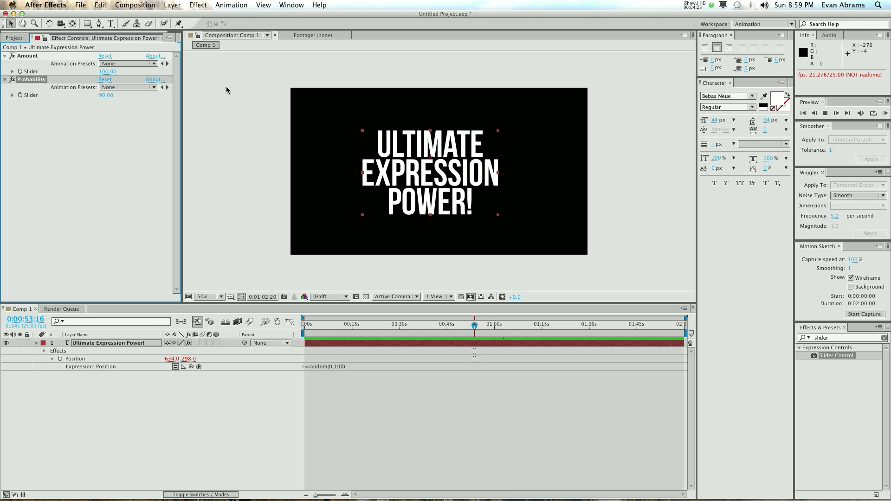
- Nudge the title up and right, duplicate its layer, and preview
key(space)
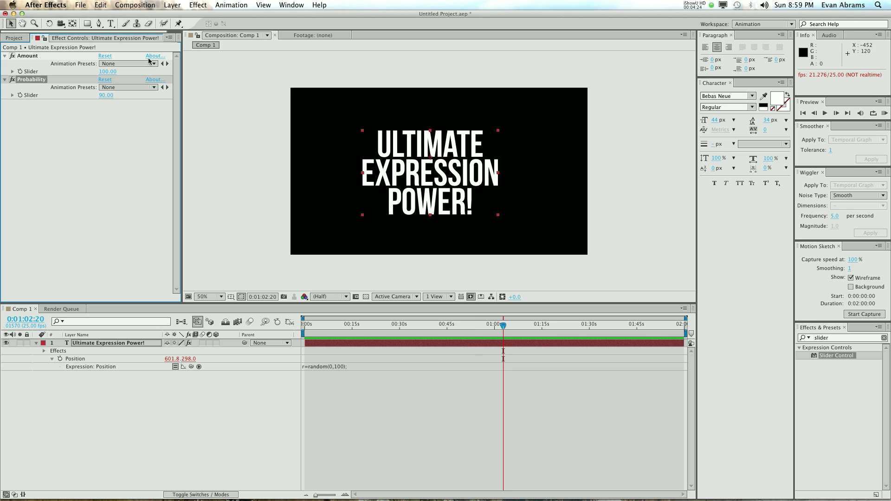
drag(390, 135, 404, 131)
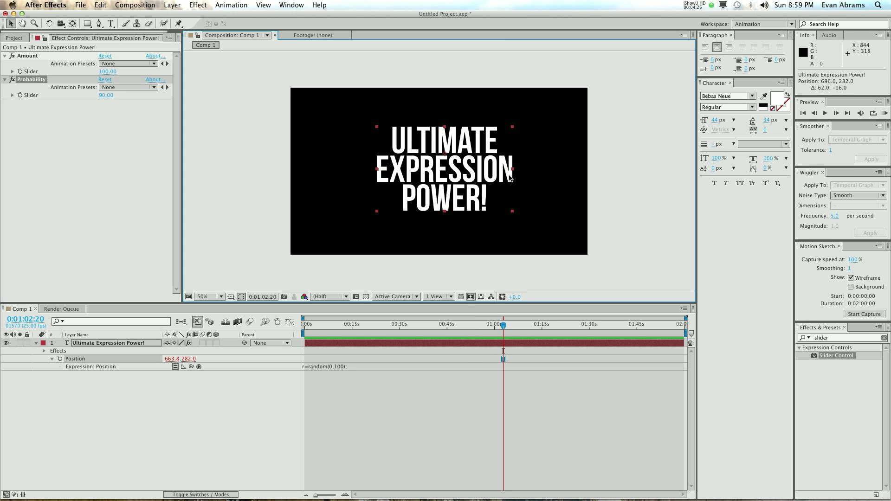
click(134, 343)
key(super+d)
drag(134, 343, 122, 370)
key(space)
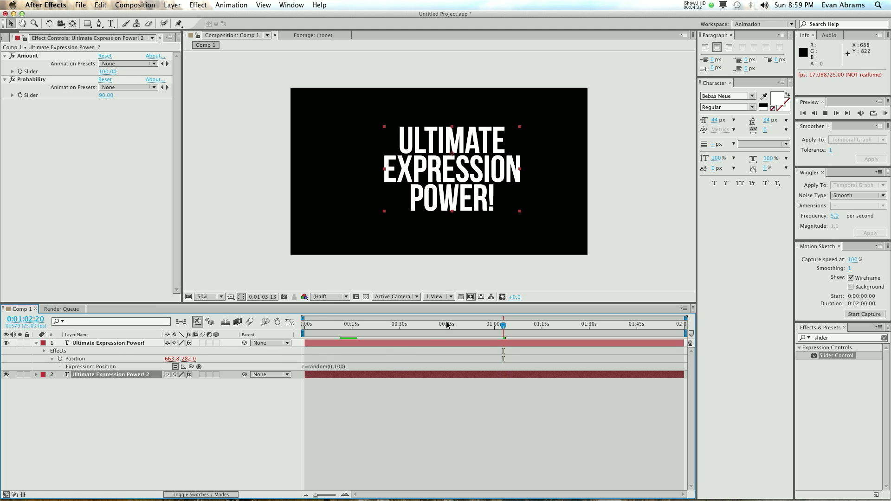
- Move the duplicate aside, preview both, delete the original layer, and centre the remaining title
drag(464, 181, 381, 214)
click(458, 175)
key(space)
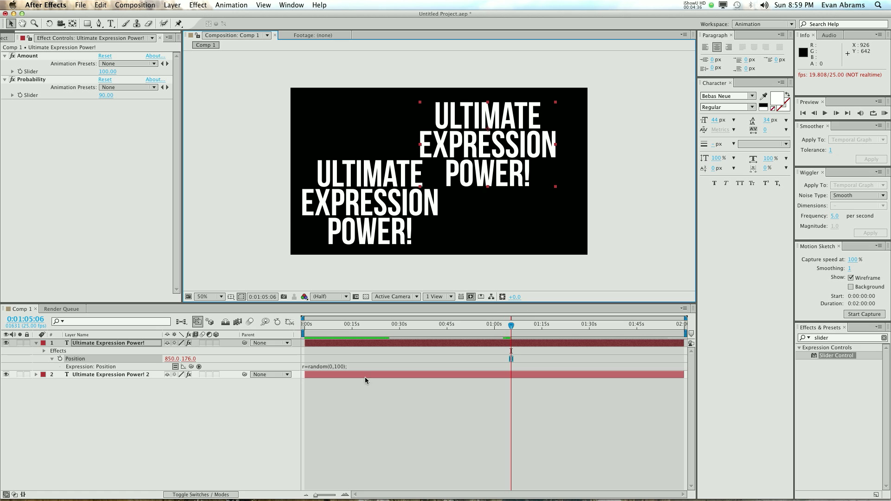
click(35, 80)
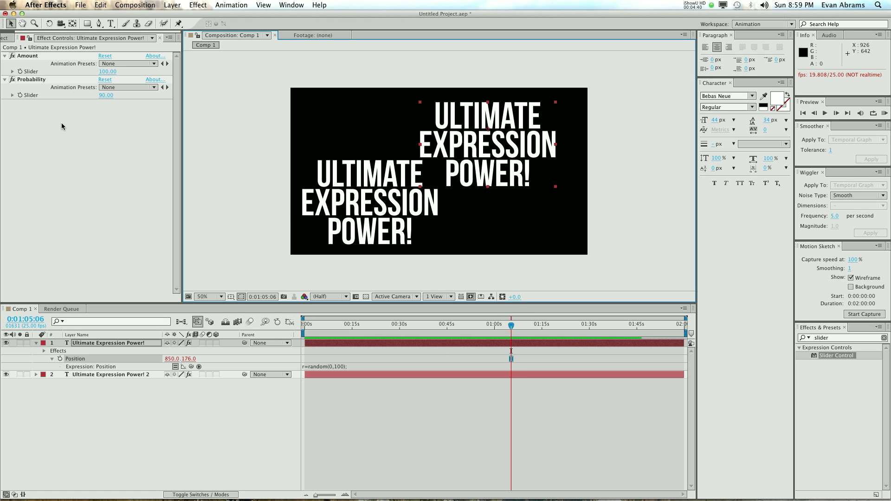
key(Delete)
drag(432, 181, 499, 148)
click(349, 342)
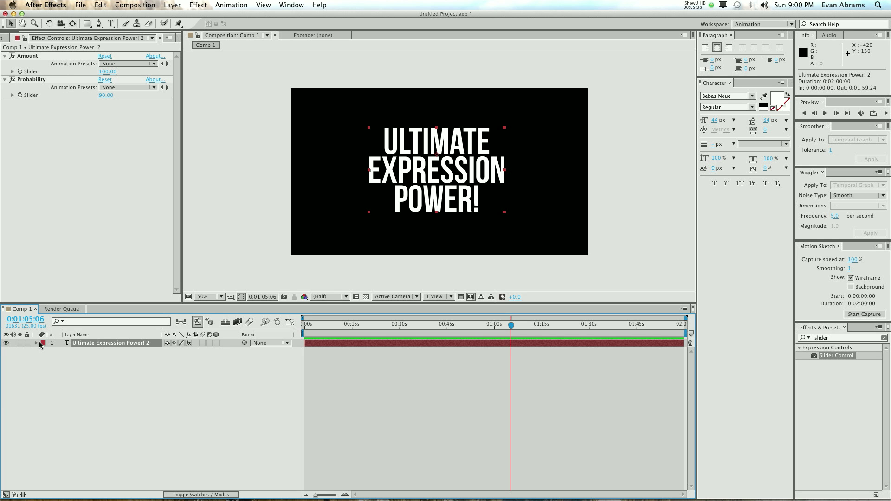
- Reveal the duplicate title's Position expression with EE and click into its if/else code
key(e)
key(e)
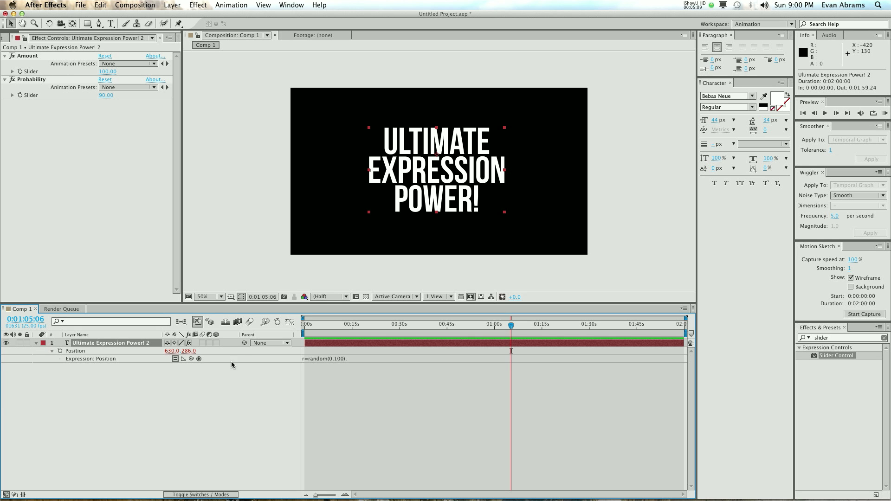
click(323, 360)
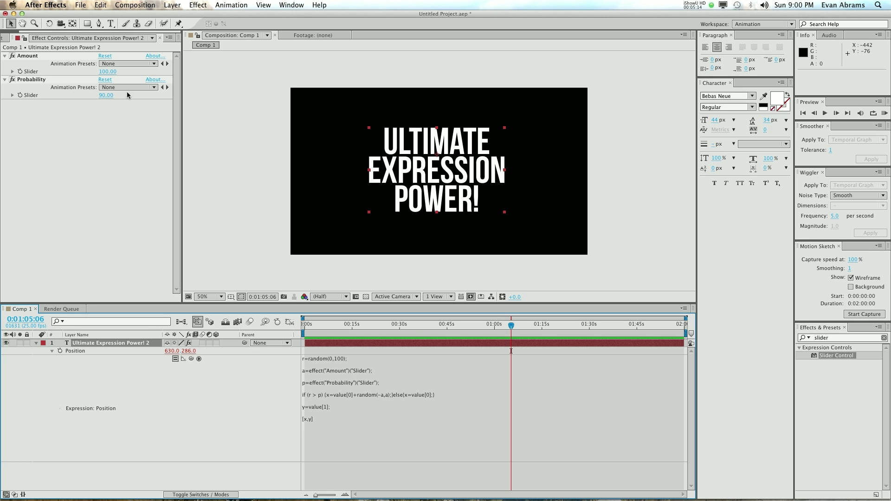
click(310, 394)
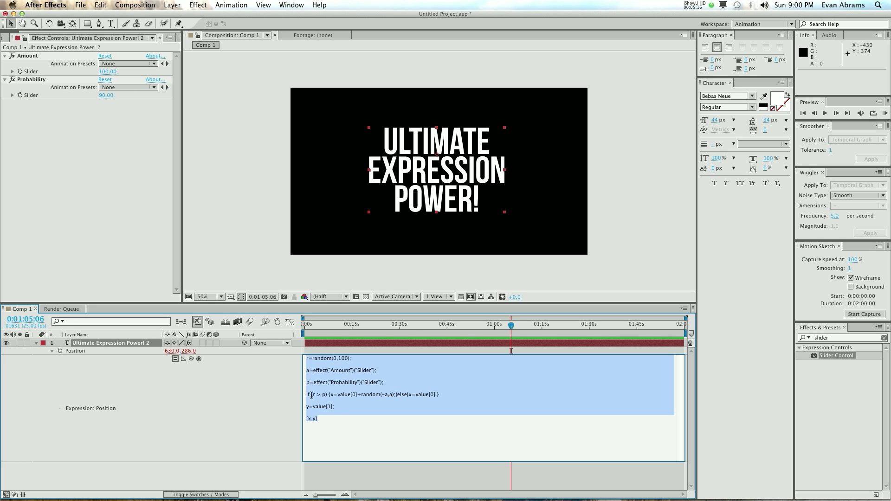
click(310, 395)
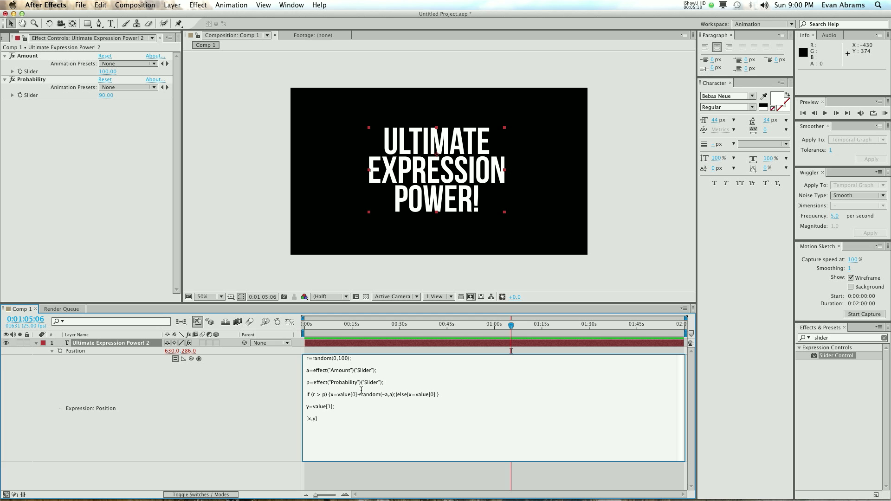